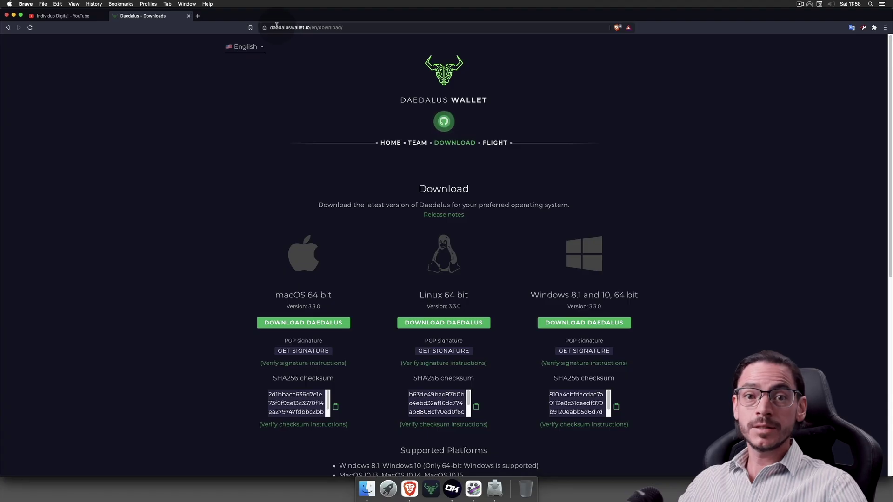
- Download the macOS Daedalus build, check its SHA256 checksum, and close the Daedalus - Downloads tab
click(278, 324)
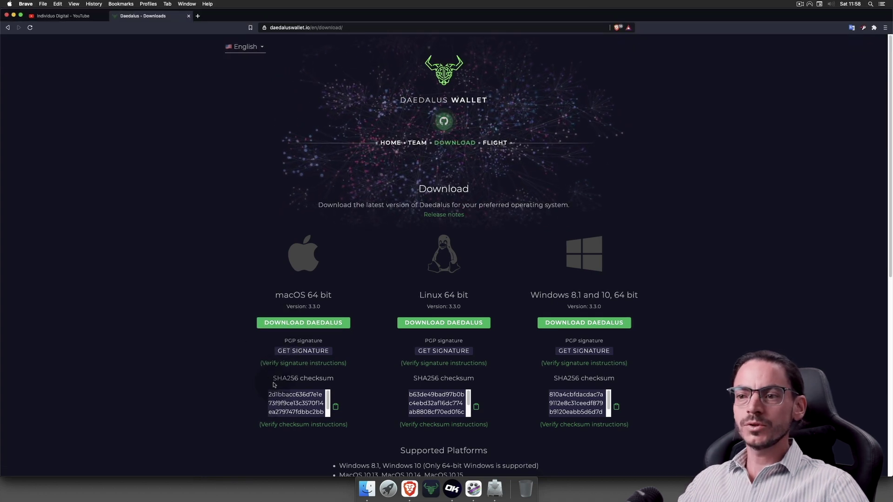
drag(273, 379, 332, 380)
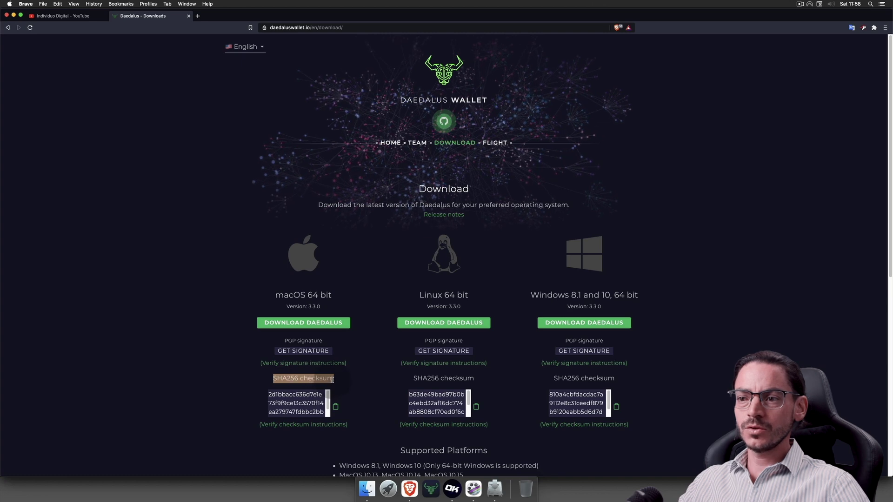
click(335, 379)
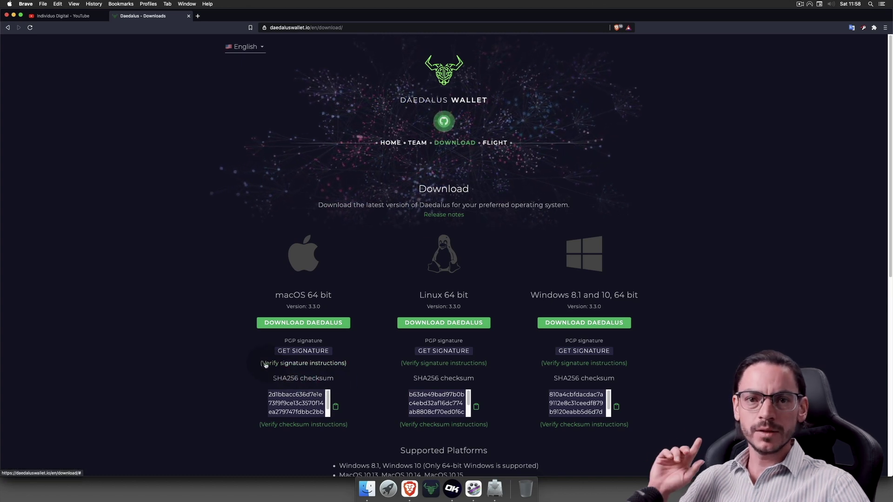
scroll(228, 376, down, 3)
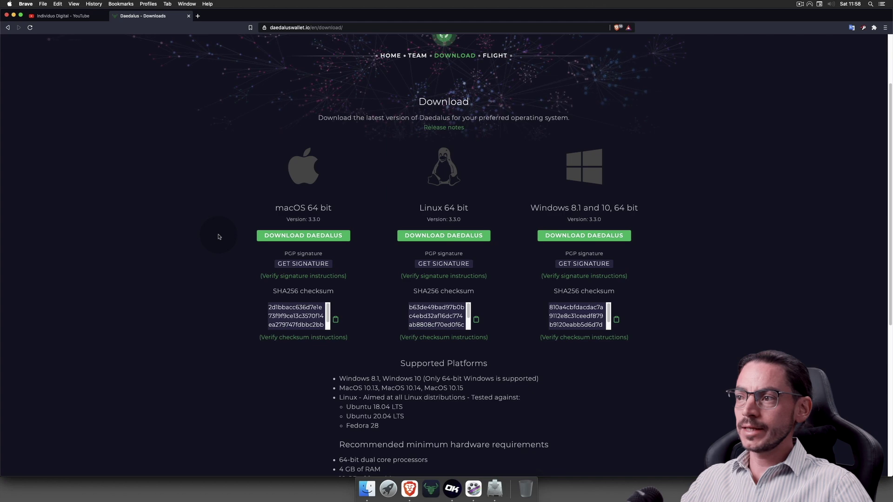
click(142, 17)
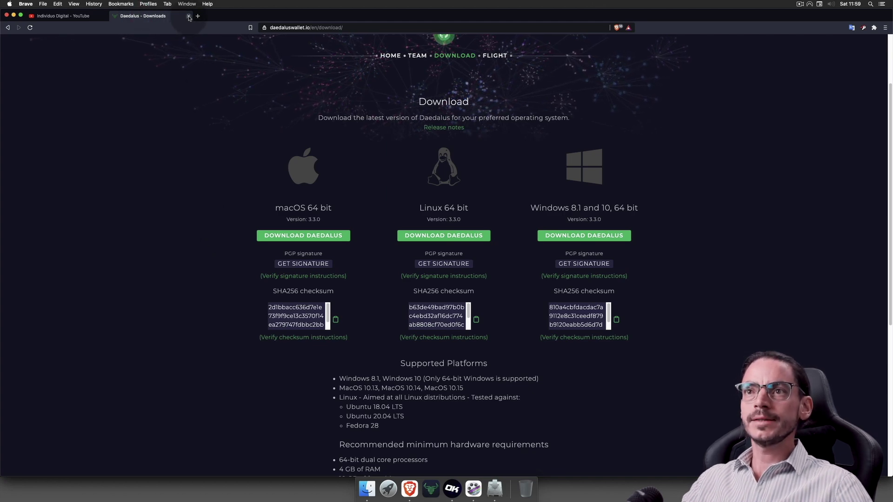
click(188, 16)
- Dismiss the installer success window, minimize Brave, and close the Okcash wallet window
click(507, 305)
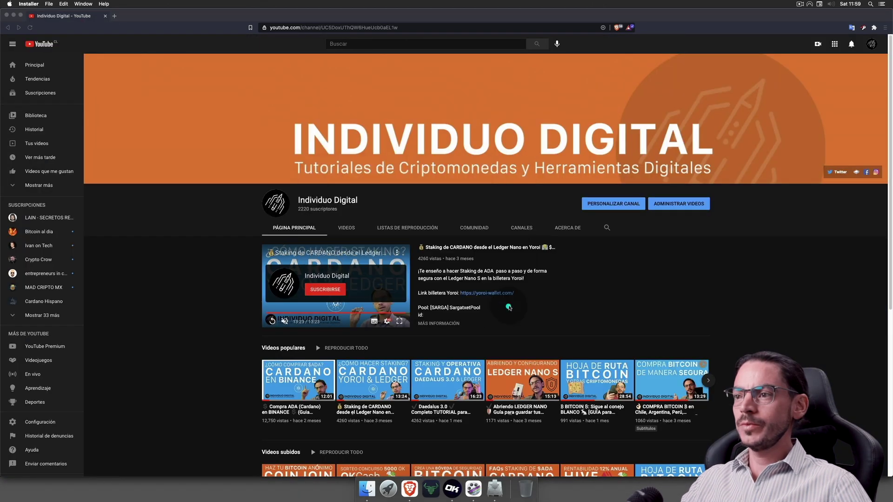
click(13, 16)
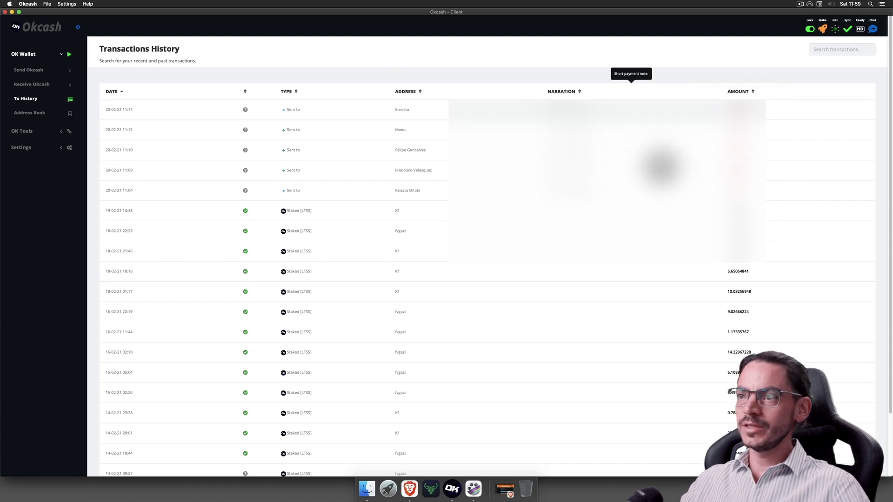
mouse_move(639, 115)
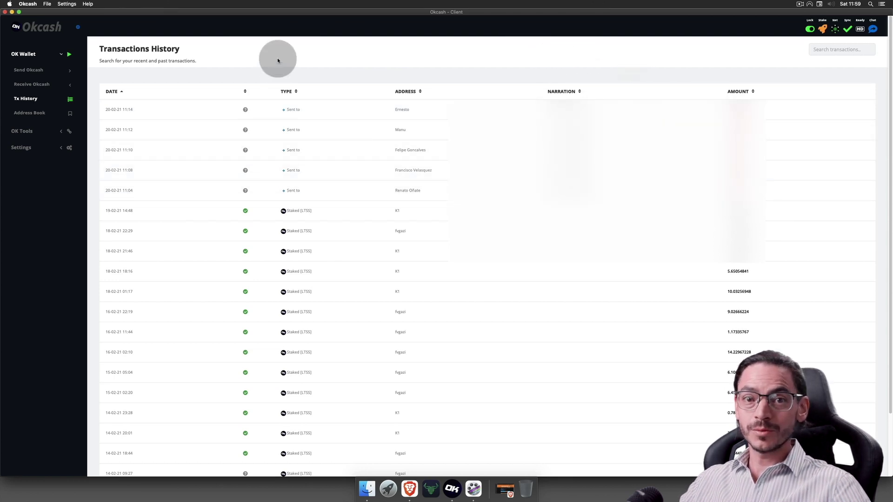
click(4, 13)
right_click(452, 488)
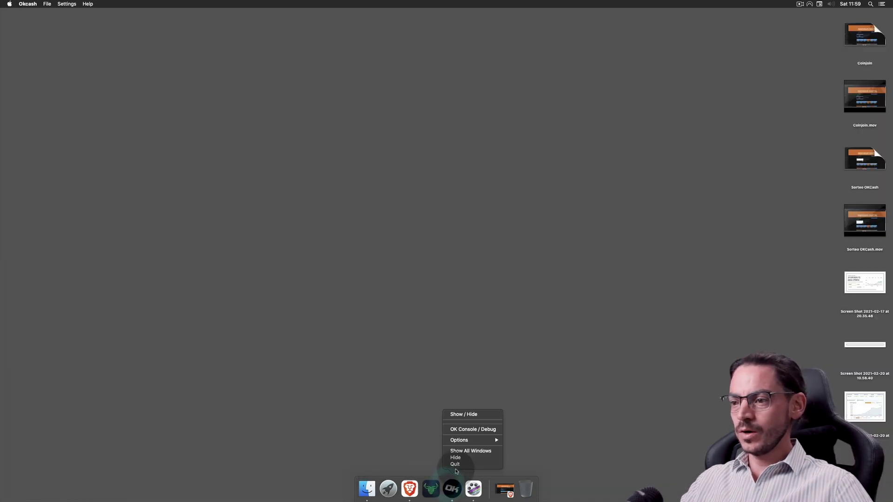
- Quit Okcash from its Dock icon menu
click(456, 467)
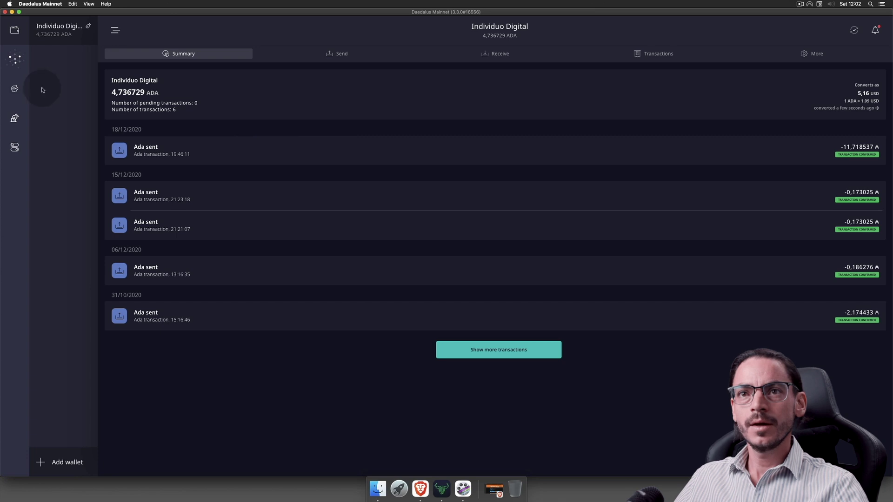
- Visit the delegation center, dismiss the Redeem rewards overlay, and go to the Fund3 voting page
click(15, 60)
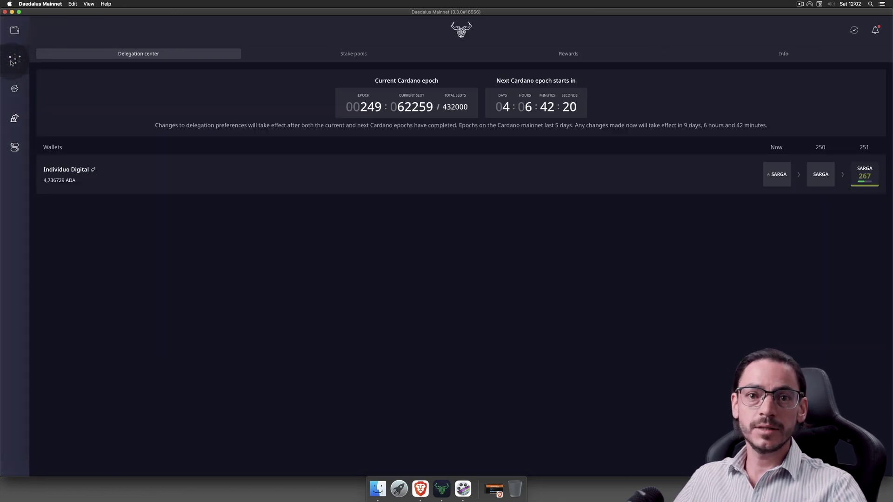
click(14, 88)
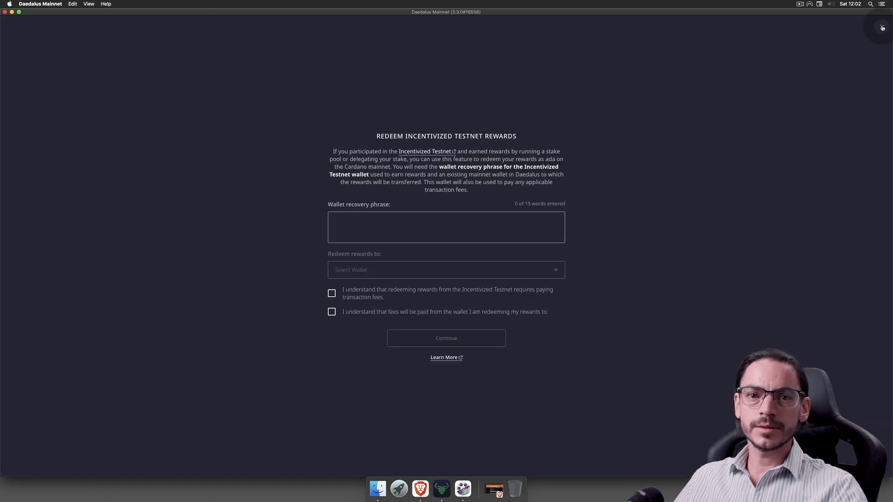
click(882, 27)
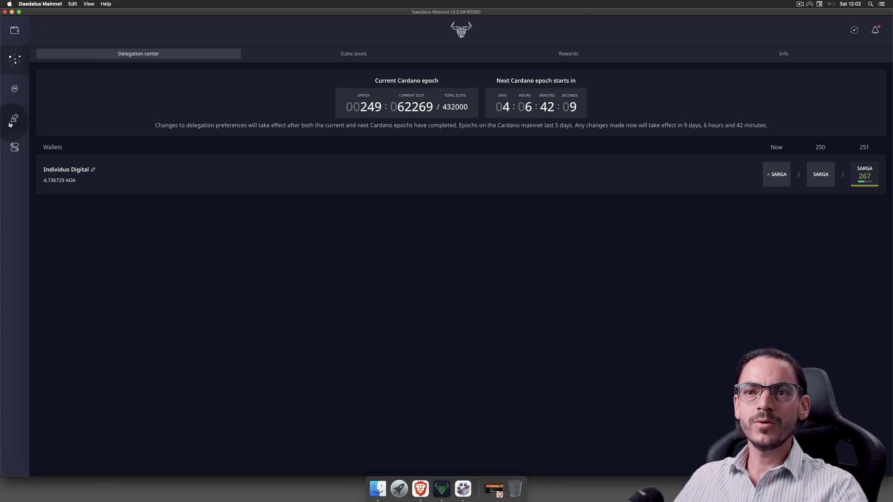
click(14, 120)
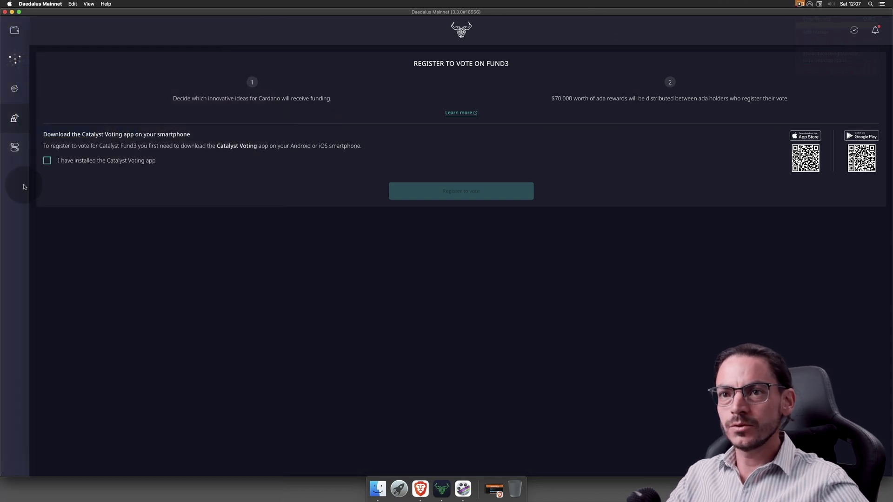
- Confirm the Catalyst Voting app is installed, preview the wallet list, cancel, and return to Individuo Digital
click(48, 161)
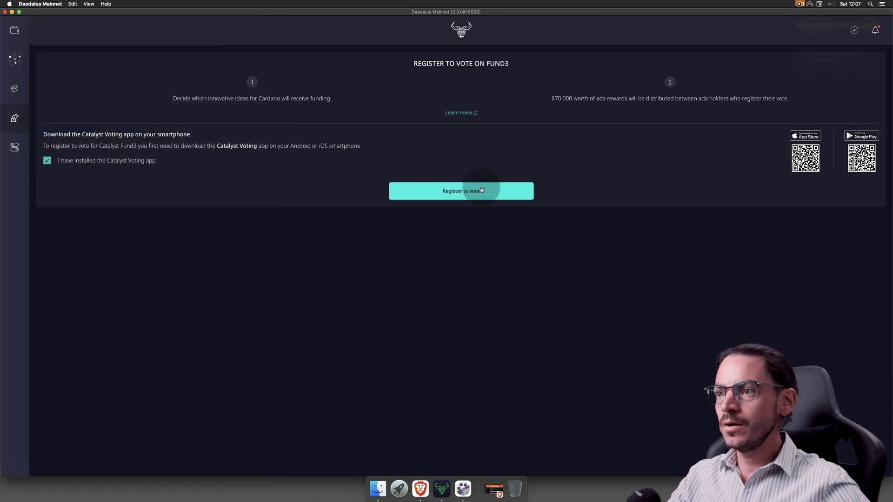
click(454, 195)
click(425, 267)
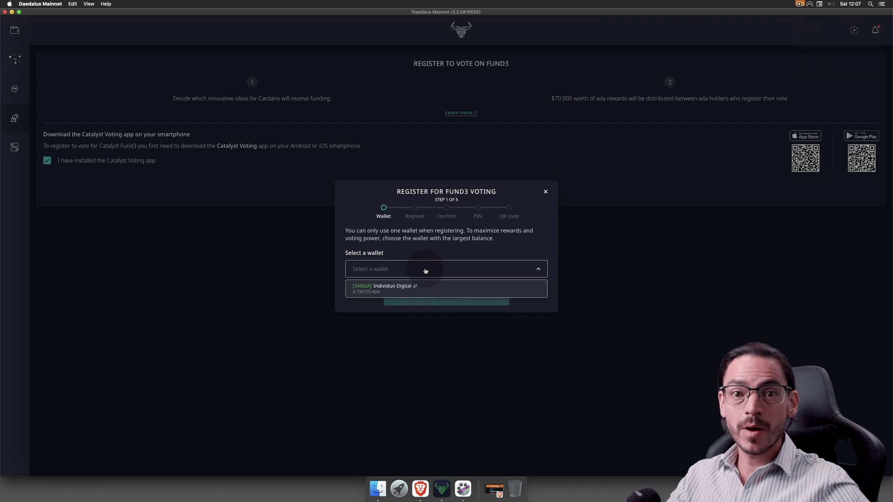
click(528, 286)
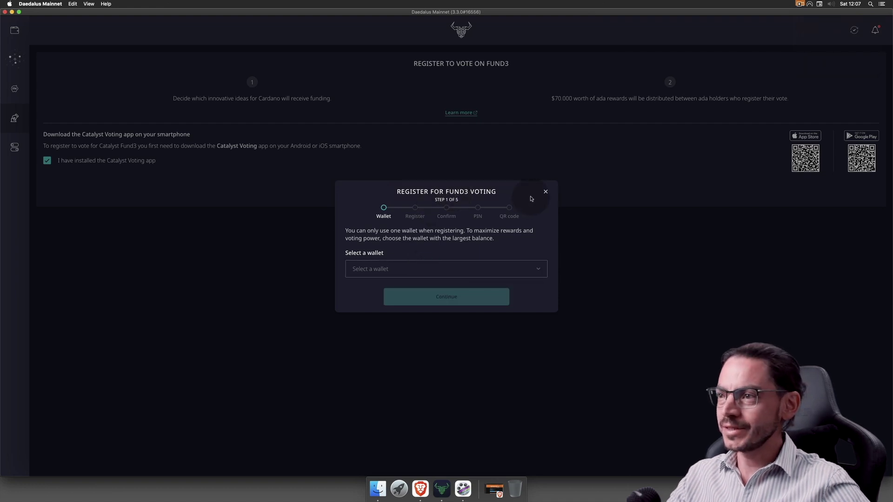
click(546, 193)
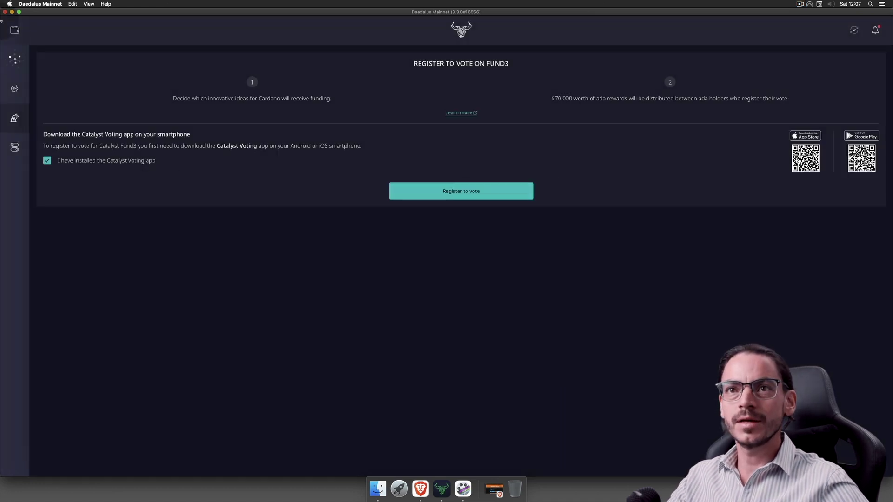
click(10, 30)
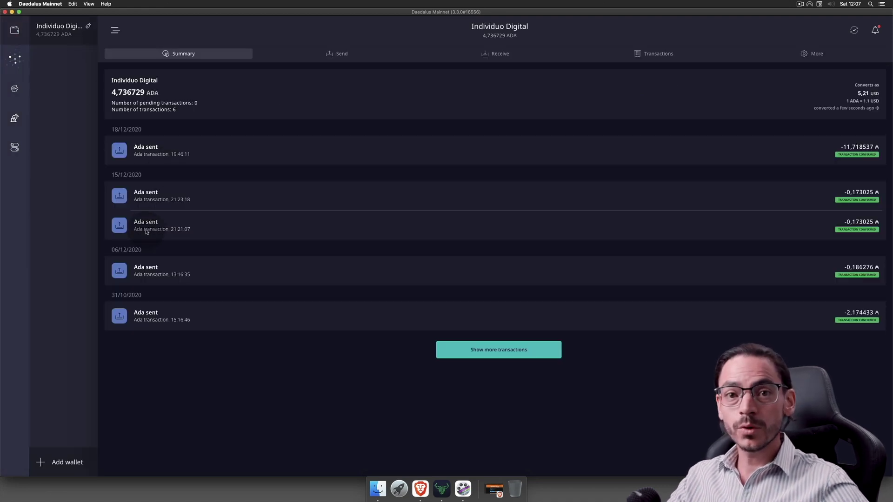
- Start creating a new wallet, confirm the screen is private, and continue to the recovery phrase
click(61, 464)
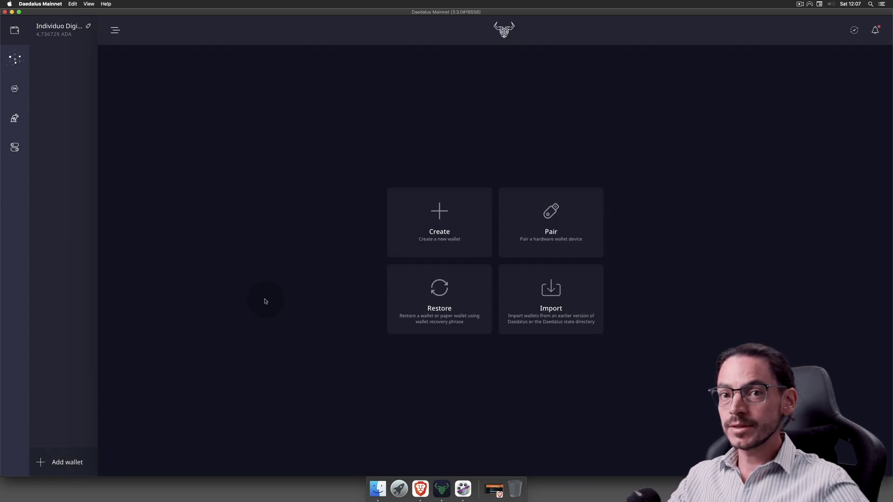
click(443, 214)
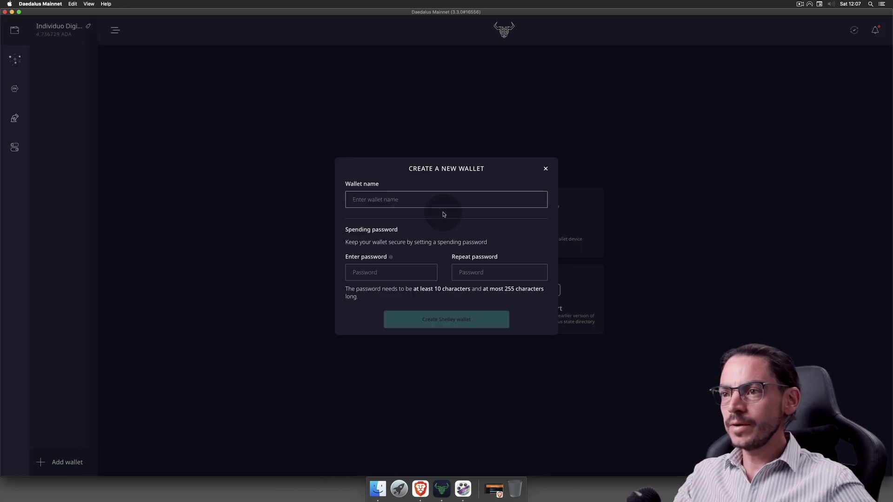
text(Ta)
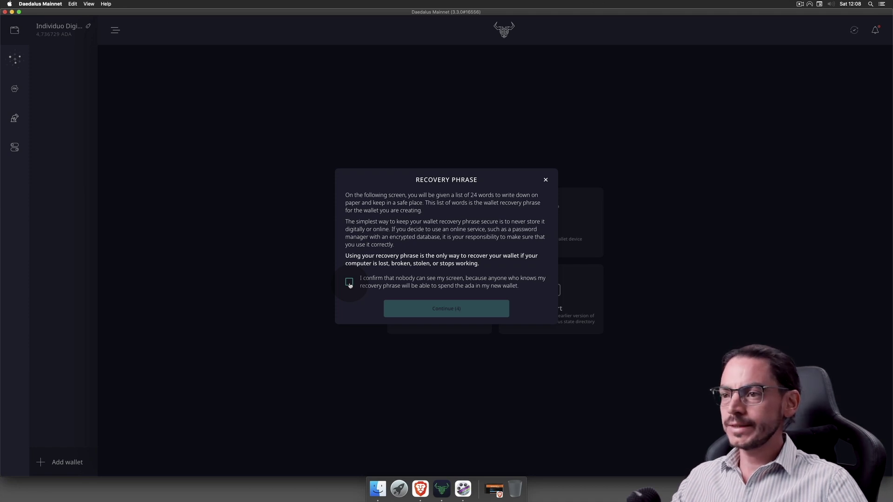
click(349, 283)
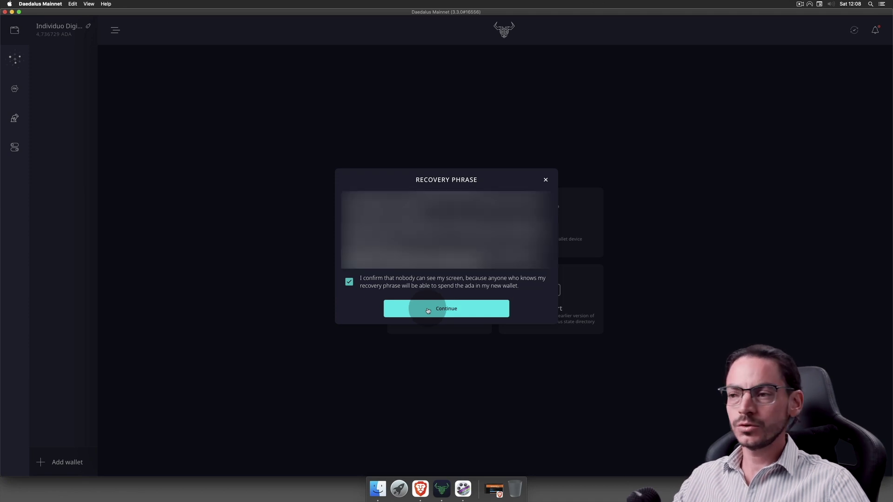
click(427, 310)
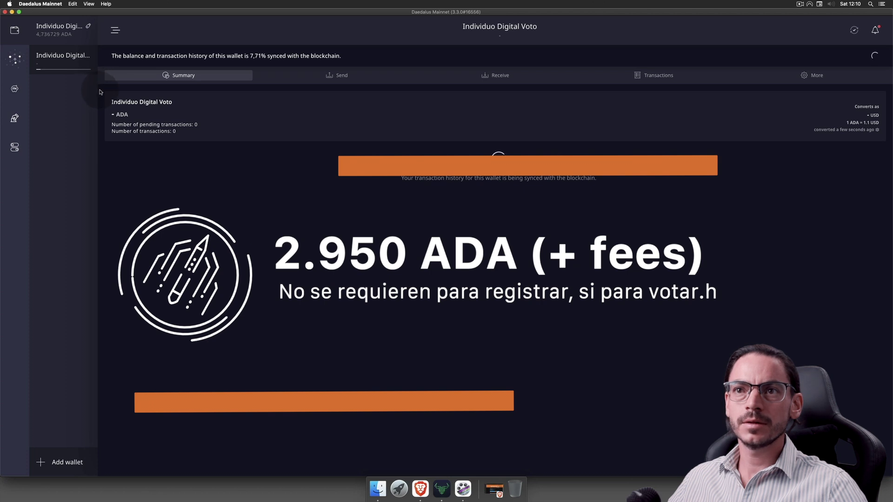
- Check the Individuo Digital Voto wallet name and go to the Fund3 voting registration page
drag(465, 27, 569, 28)
click(466, 26)
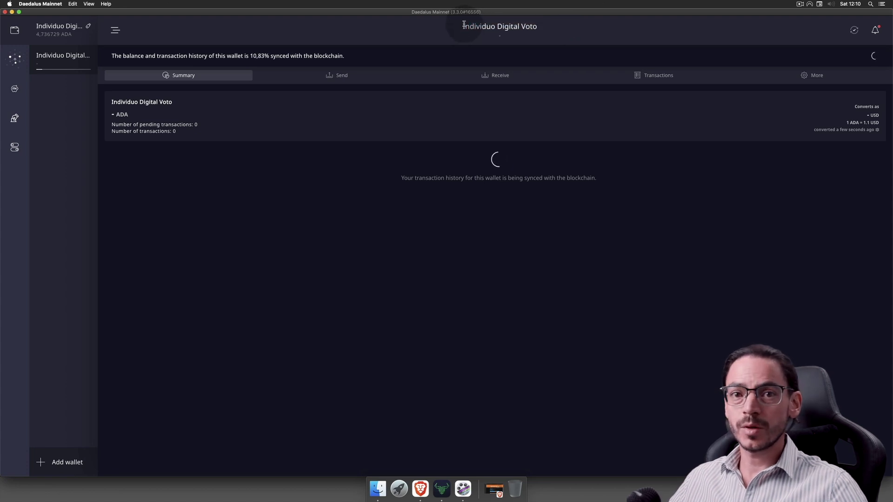
click(149, 72)
click(300, 34)
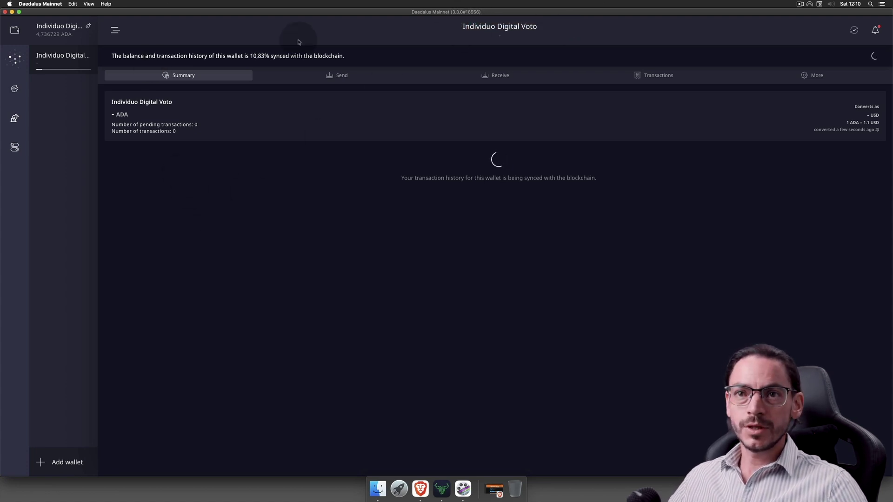
click(300, 73)
click(11, 120)
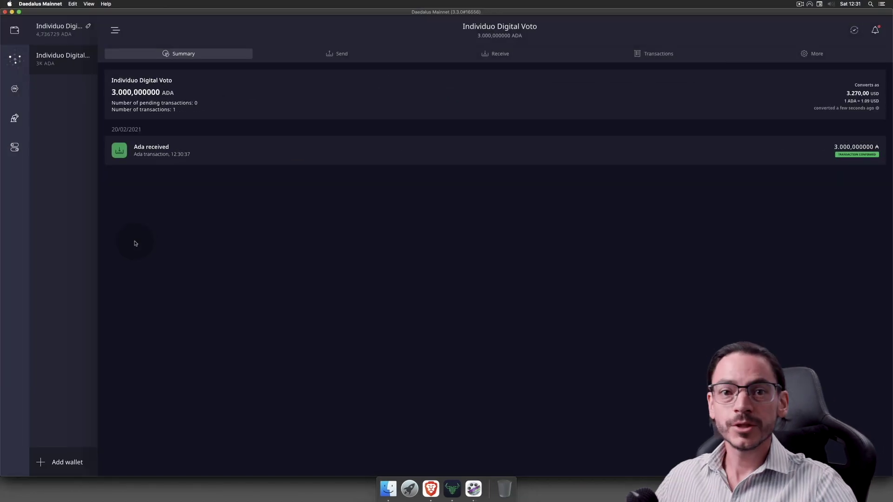
- Select the Individuo Digital Voto wallet and highlight its 3.000,000000 ADA balance
click(141, 256)
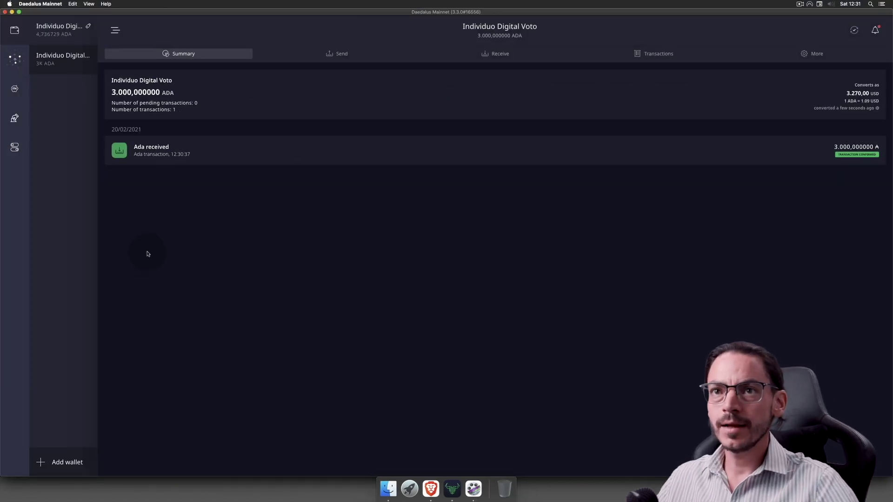
click(62, 51)
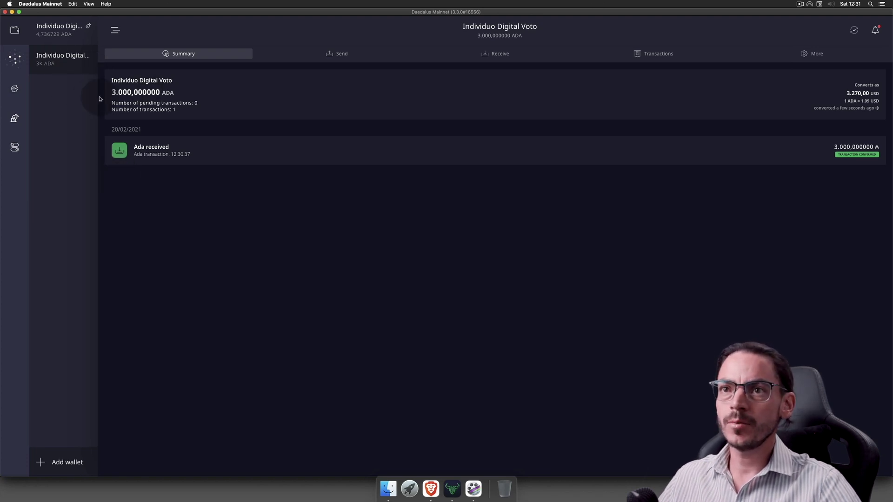
click(169, 91)
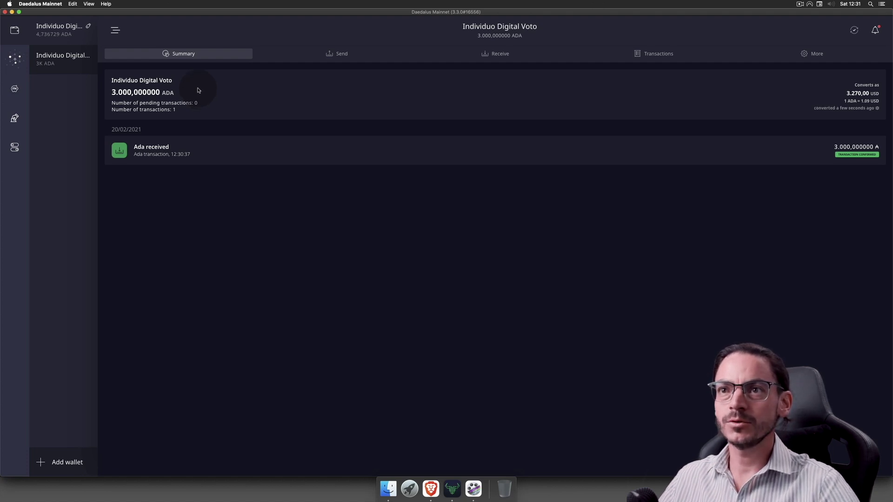
drag(110, 92, 158, 92)
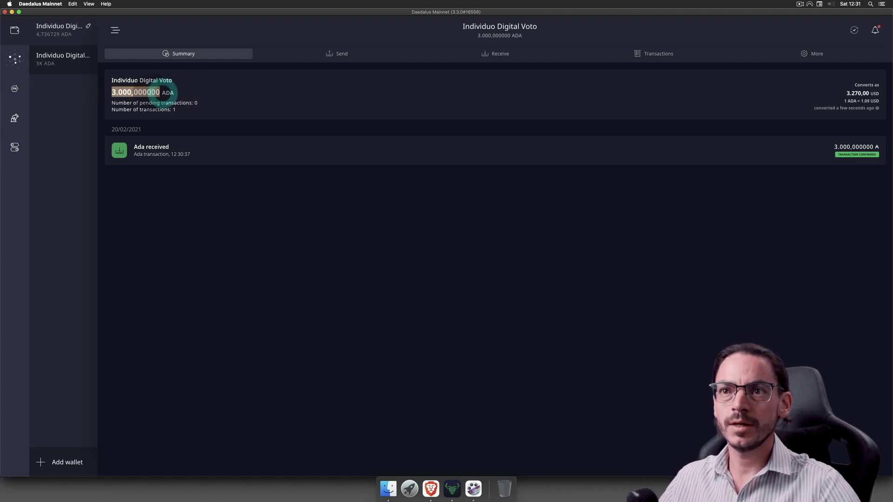
click(148, 87)
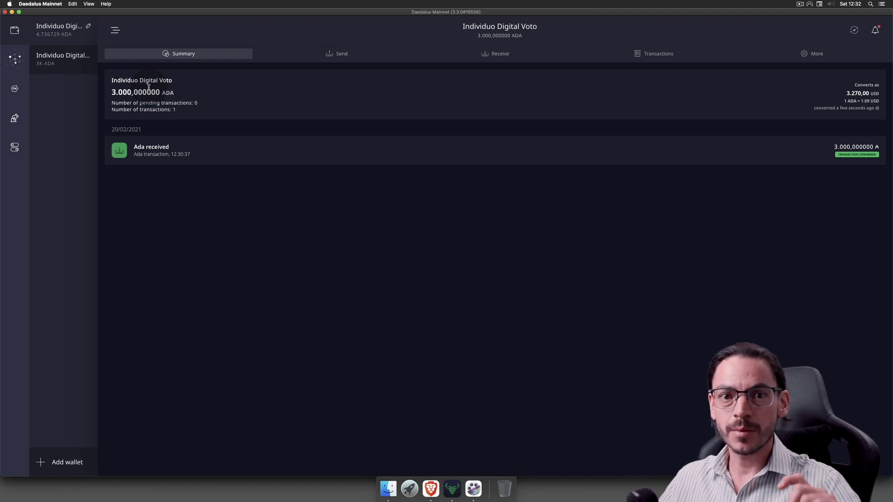
click(130, 92)
drag(112, 92, 173, 92)
click(174, 93)
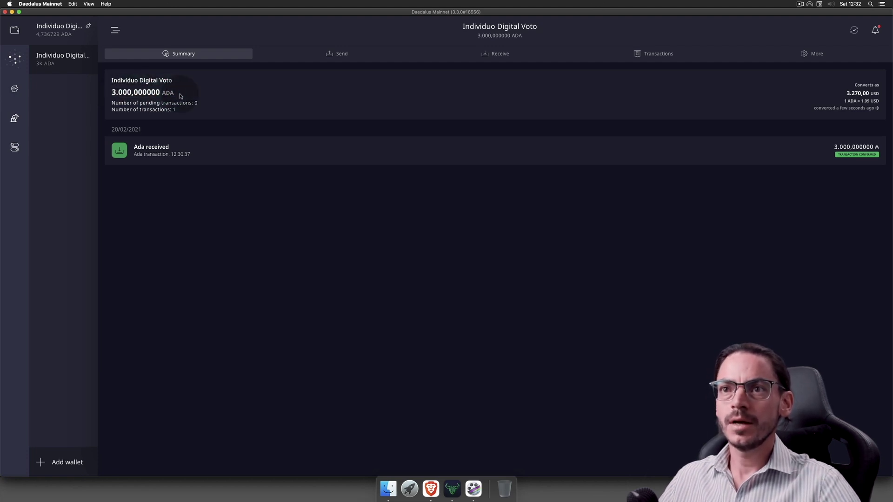
drag(112, 92, 159, 92)
click(145, 91)
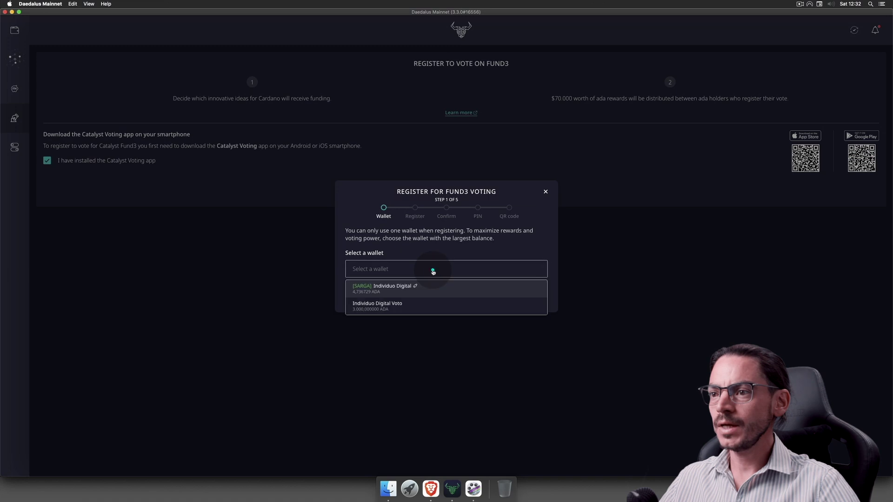
- Choose Individuo Digital Voto as the voting wallet, continue, and view Project Catalyst via Learn more
click(370, 306)
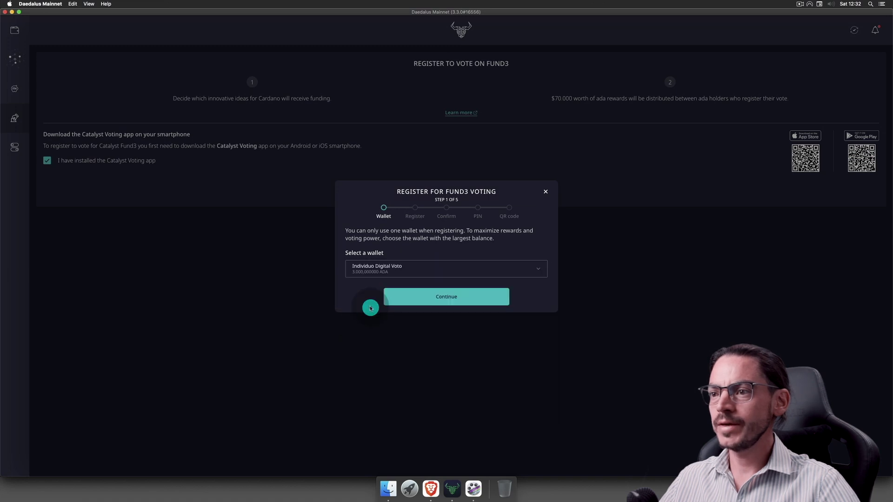
click(427, 302)
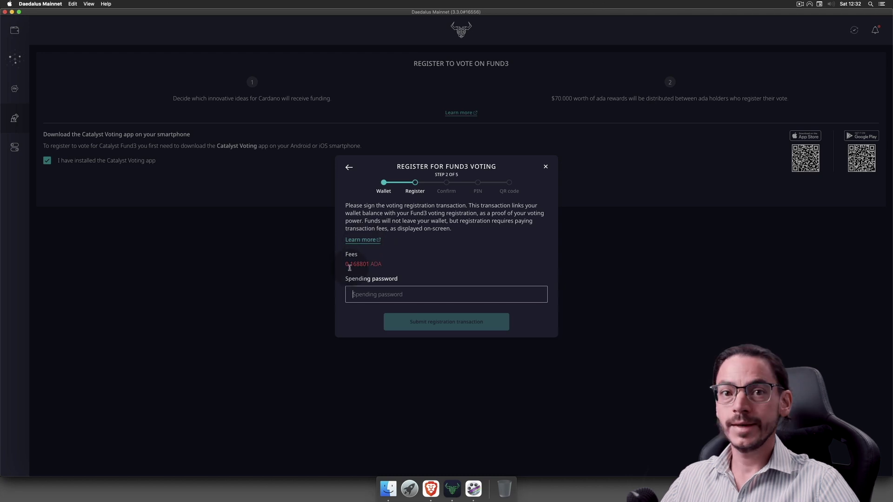
click(364, 240)
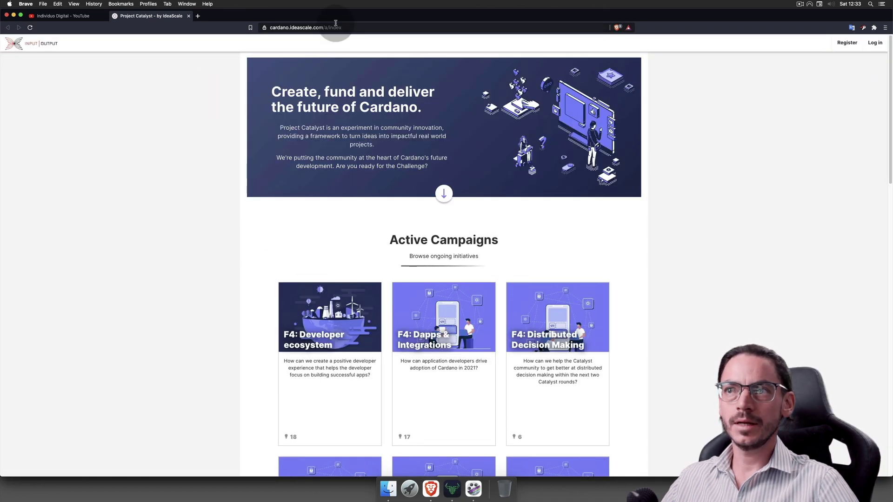
scroll(393, 342, down, 2)
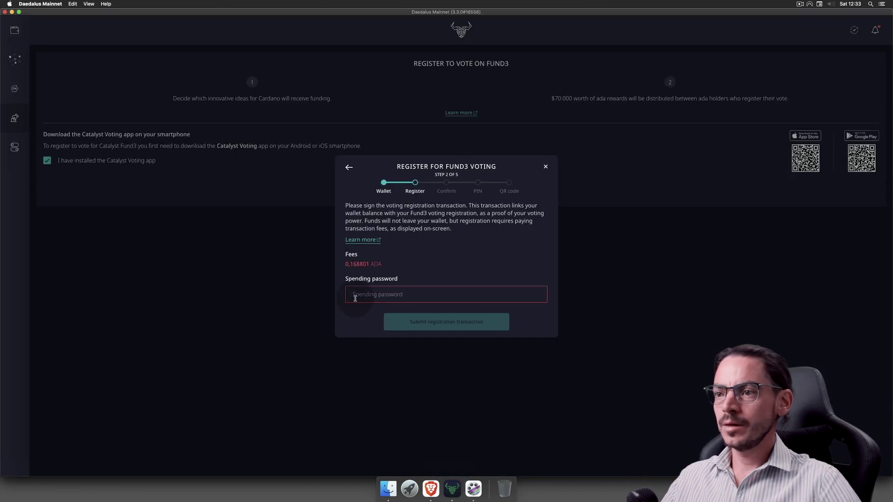
- Paste the spending password, submit the registration transaction, and continue after 10 of 10 confirmations
click(355, 296)
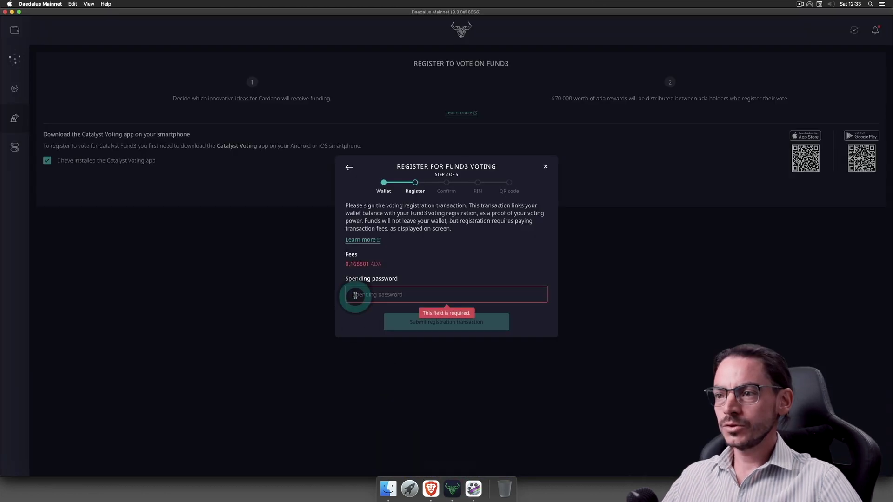
key(super+v)
key(Return)
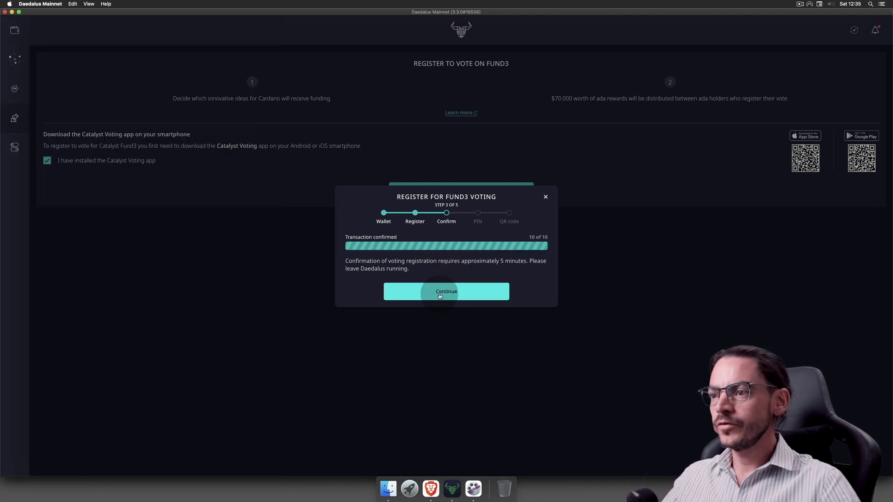
click(437, 294)
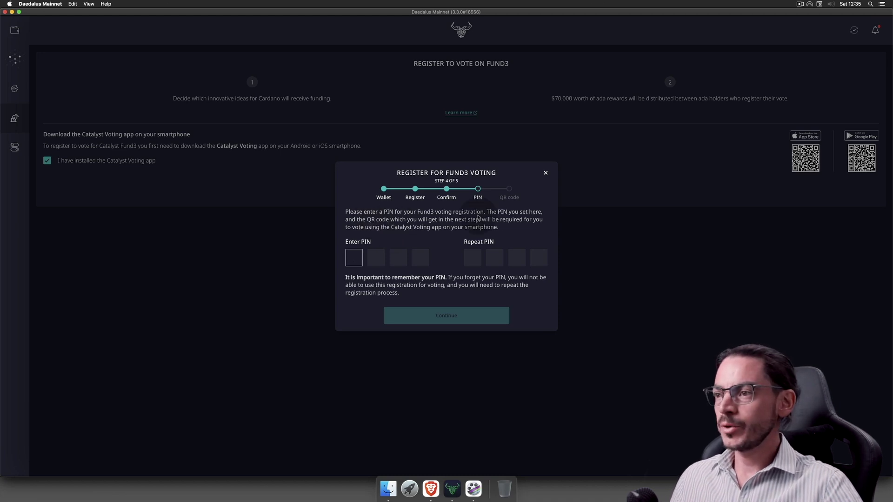
- Type the 4-digit voting PIN
text(1234)
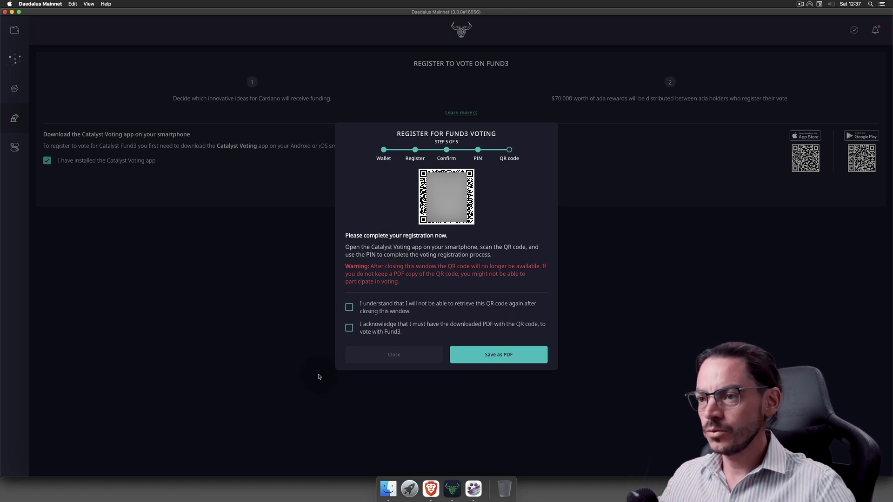
- Tick both QR-code acknowledgements and save fund3-voting-registration PDF to the Desktop
click(349, 307)
click(349, 328)
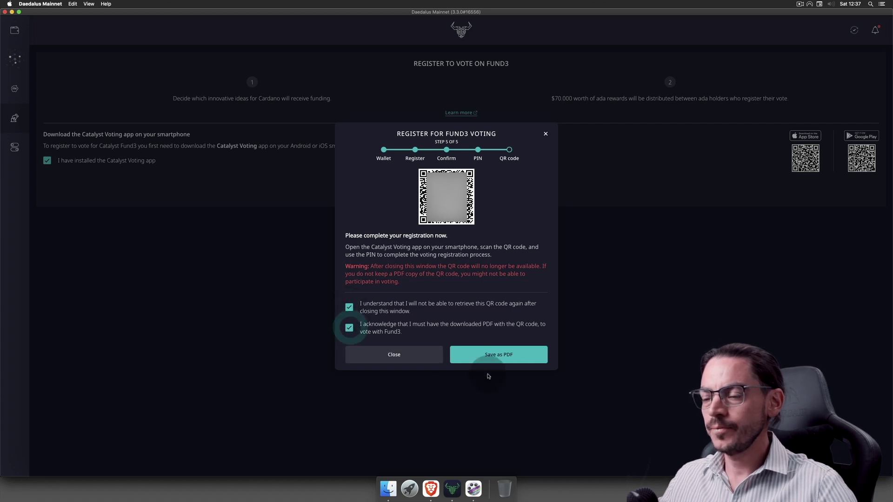
click(492, 349)
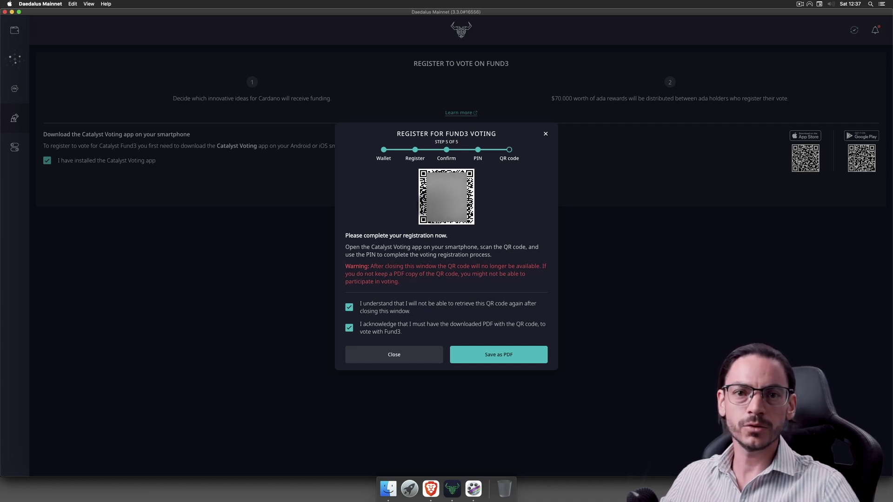
click(487, 359)
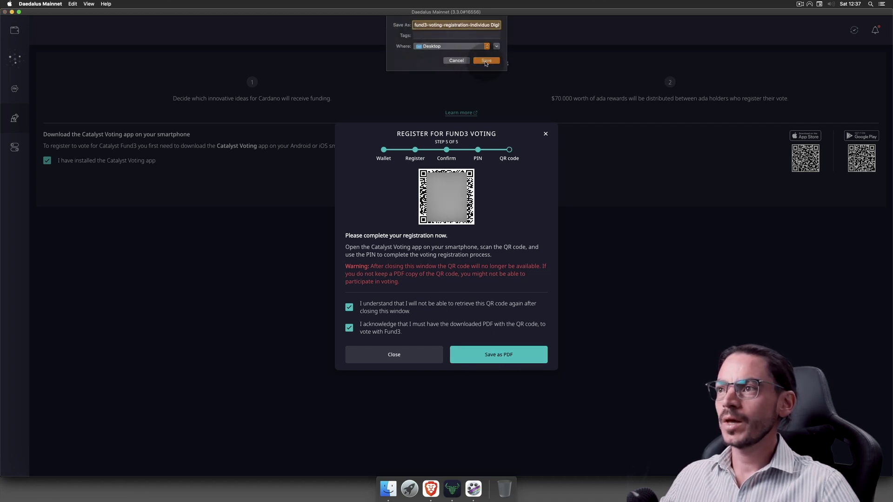
click(485, 62)
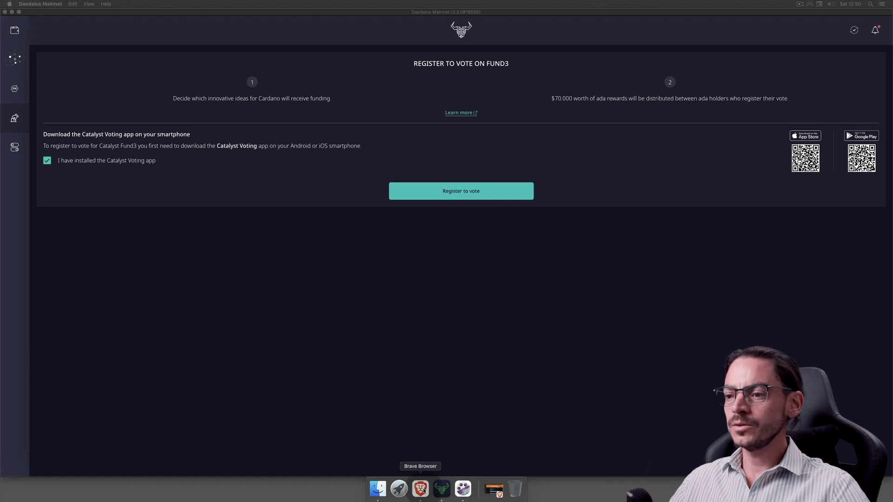
- Bring Daedalus back and view the Individuo Digital Voto wallet summary at 2.999,635074 ADA
click(422, 488)
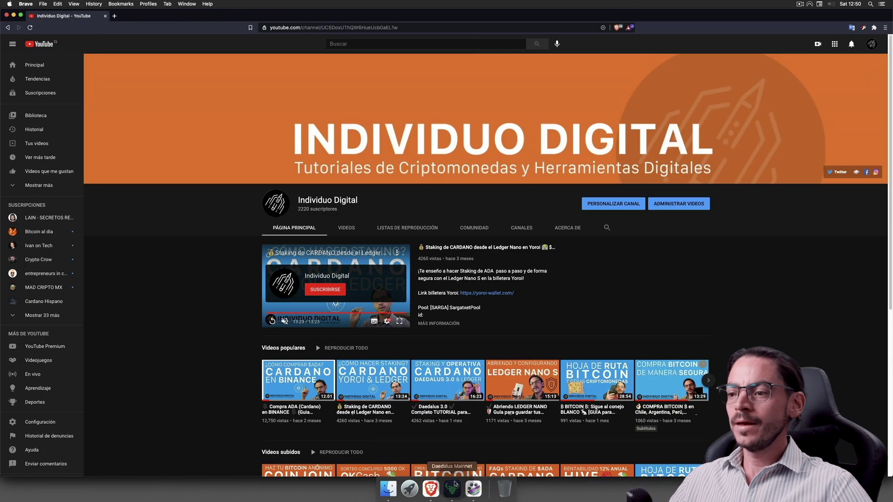
click(454, 485)
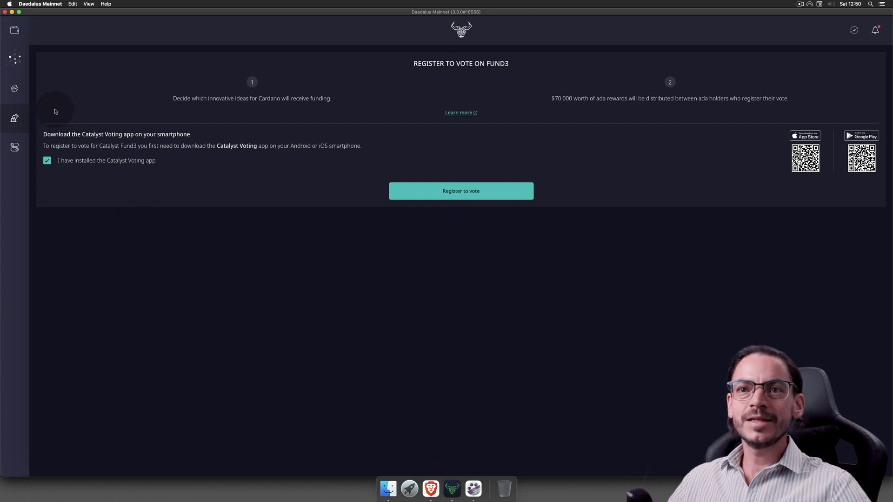
click(14, 32)
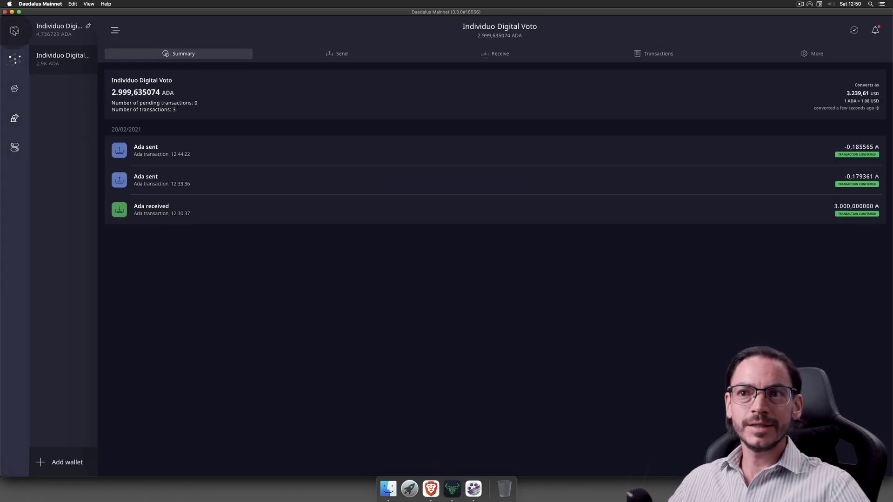